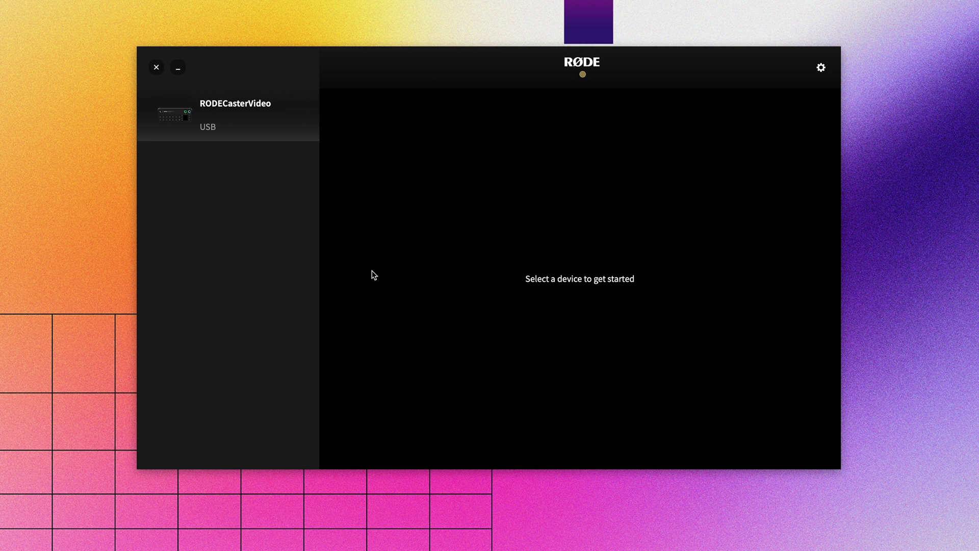
- Open the Scene Builder of the connected RODECasterVideo and bring up the Default show's import, export and logo settings
click(235, 126)
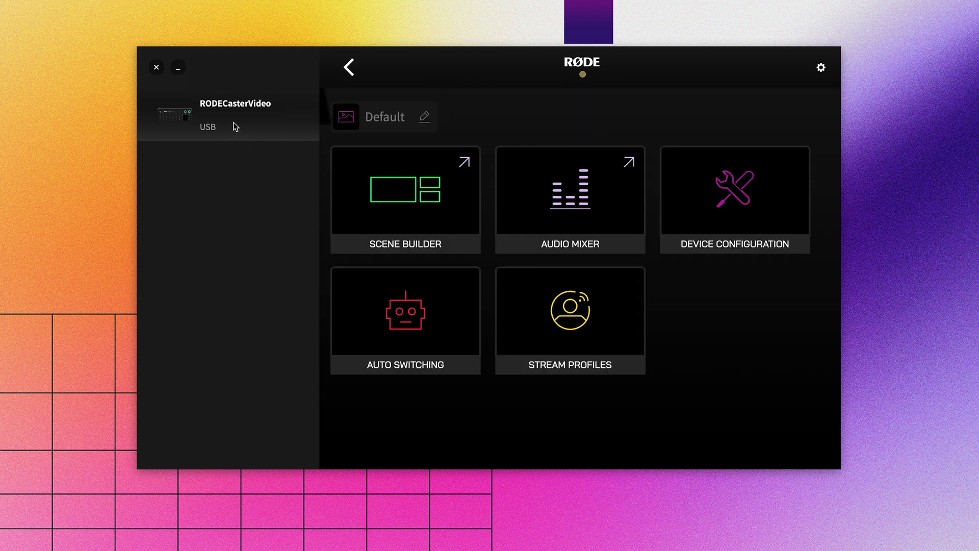
click(407, 198)
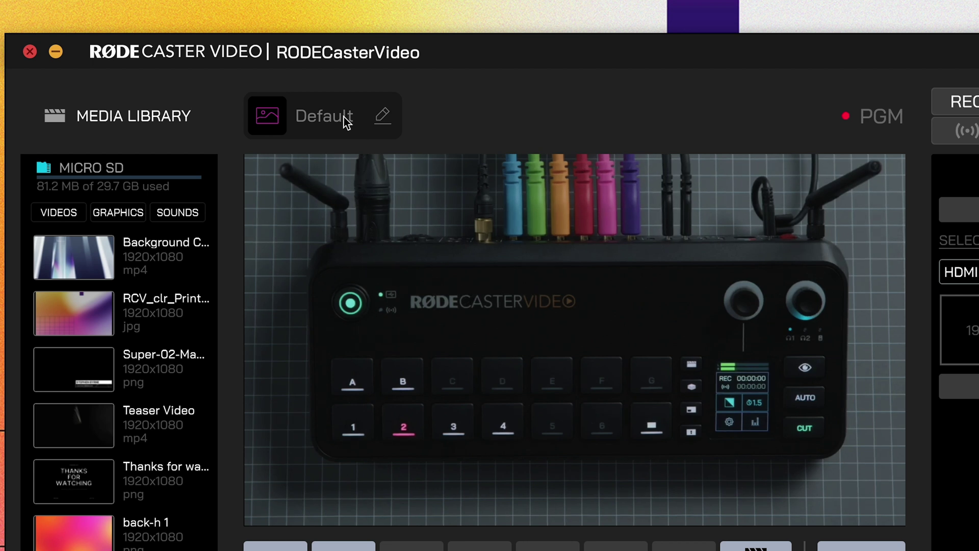
click(344, 117)
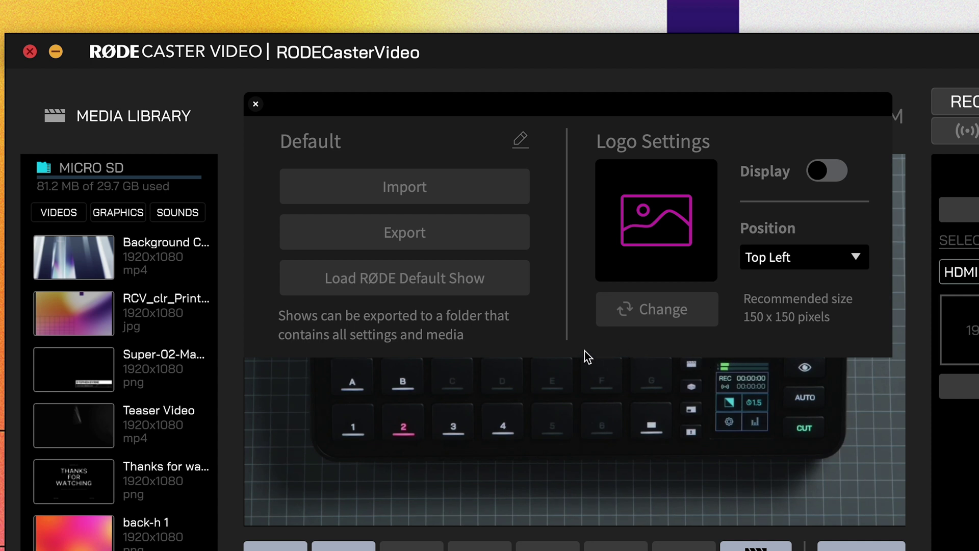
click(625, 501)
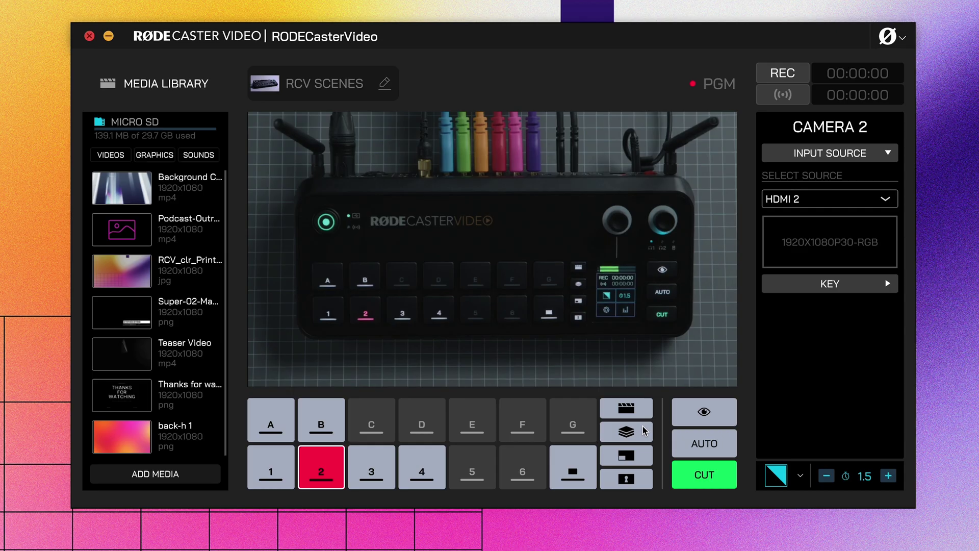
- Assign the Podcast-Outr... video from the media library to the empty media slot E
click(627, 408)
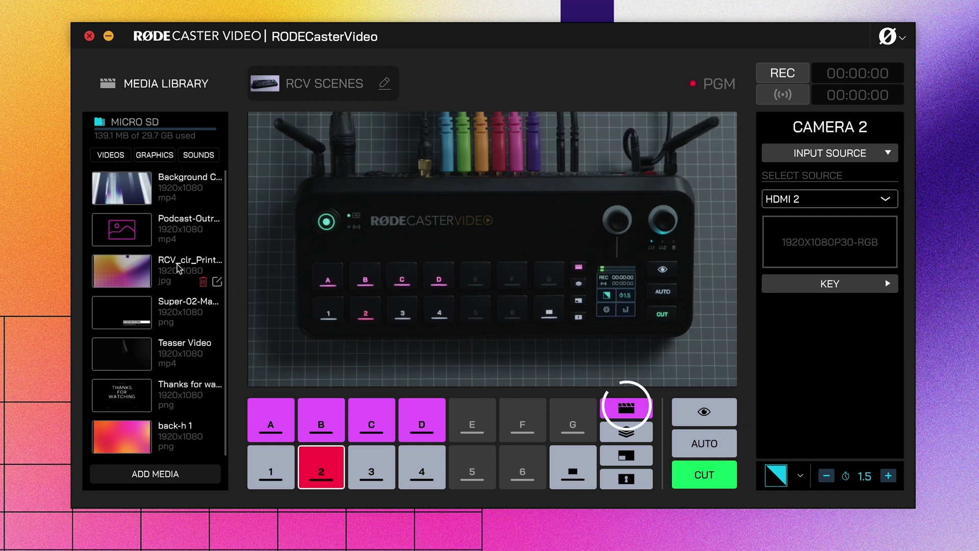
drag(108, 233, 391, 411)
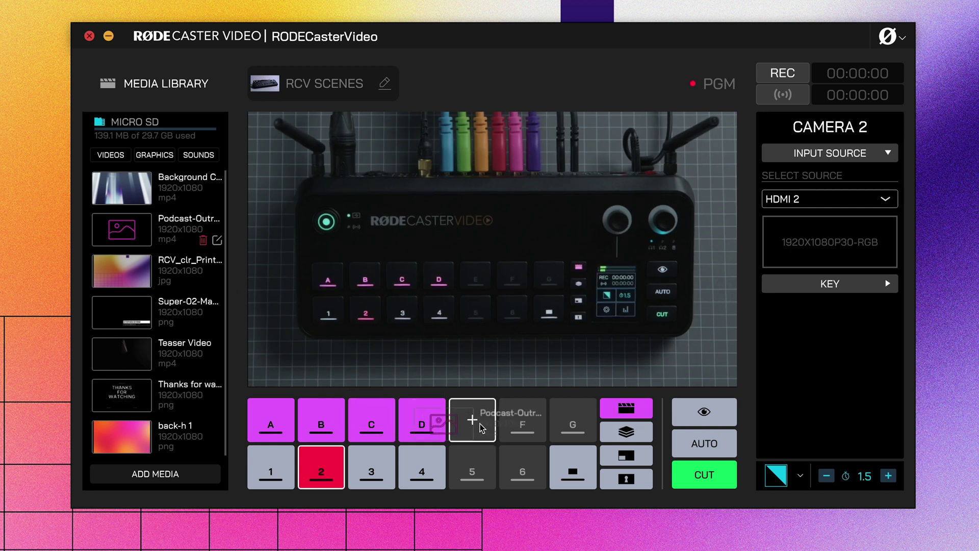
drag(480, 423, 480, 423)
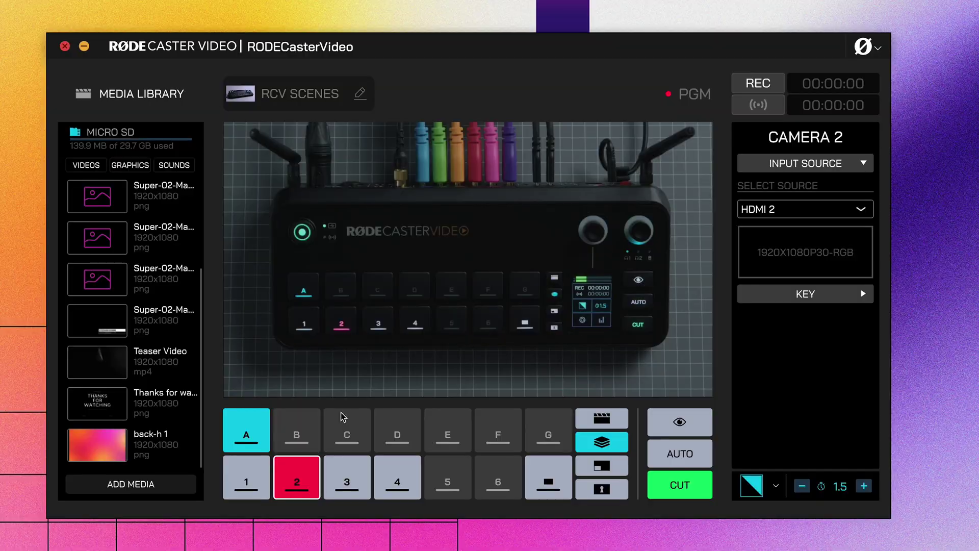
- Show the Super-02-Master2 overlay assigned to slot A and resize it freehand from its upper-left corner
click(265, 413)
click(811, 209)
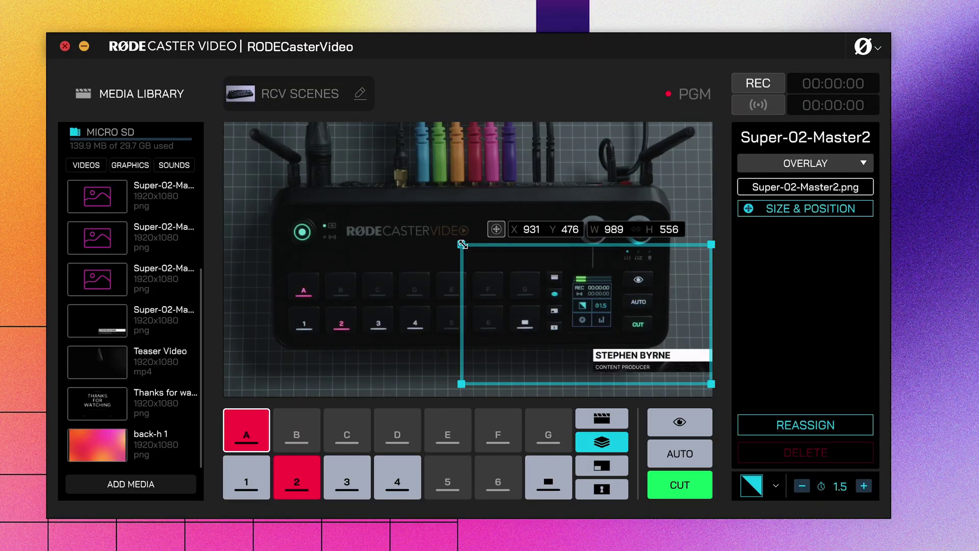
drag(462, 244, 89, 61)
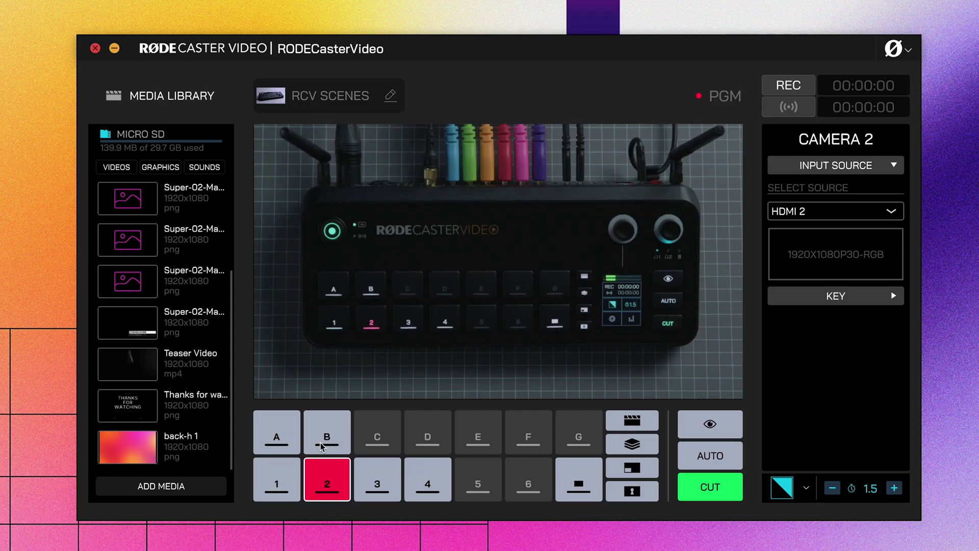
- Create scene C from a template, using the layout with two equal widescreen boxes side by side
click(389, 442)
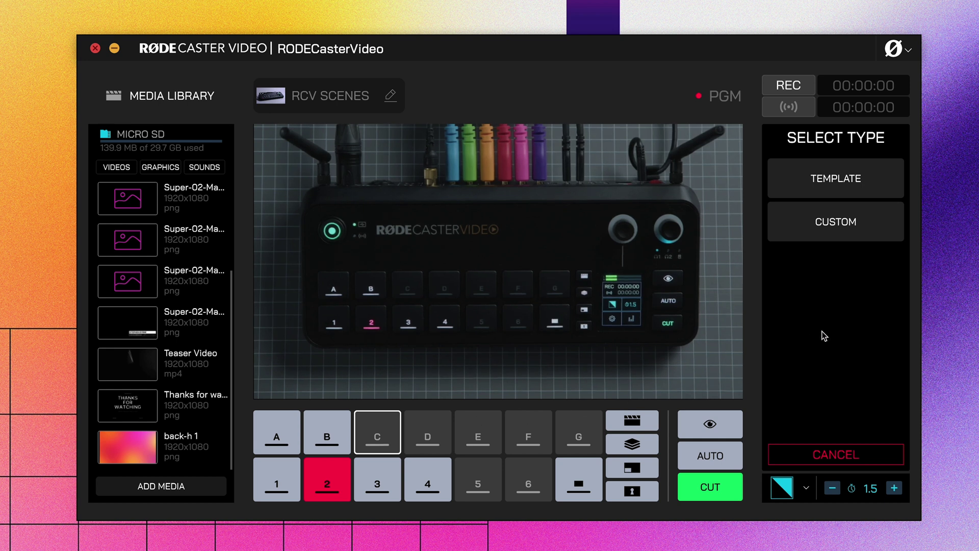
click(849, 184)
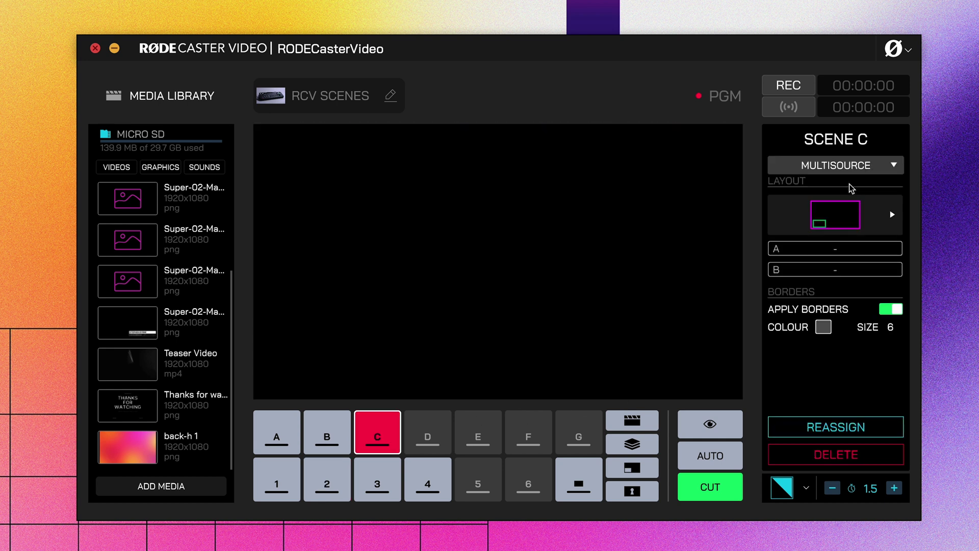
click(852, 214)
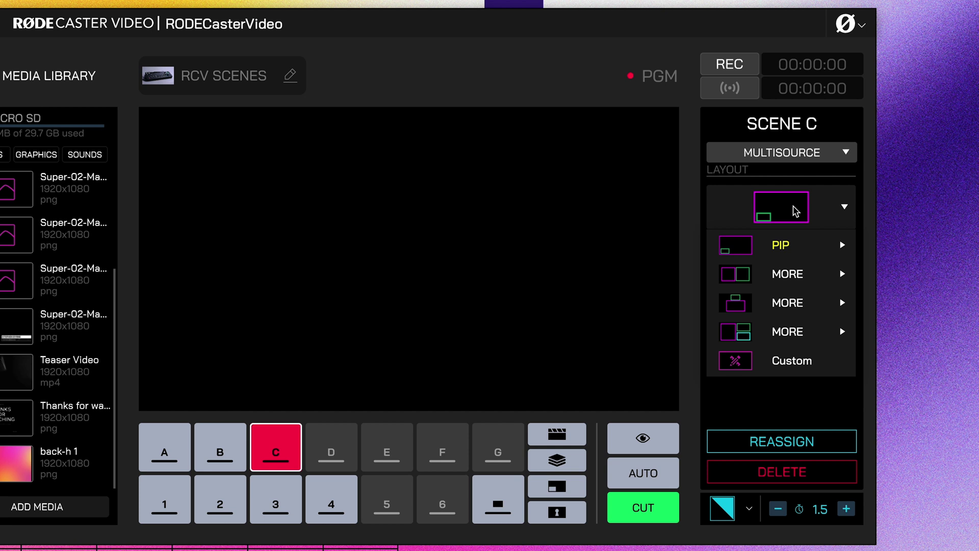
mouse_move(873, 277)
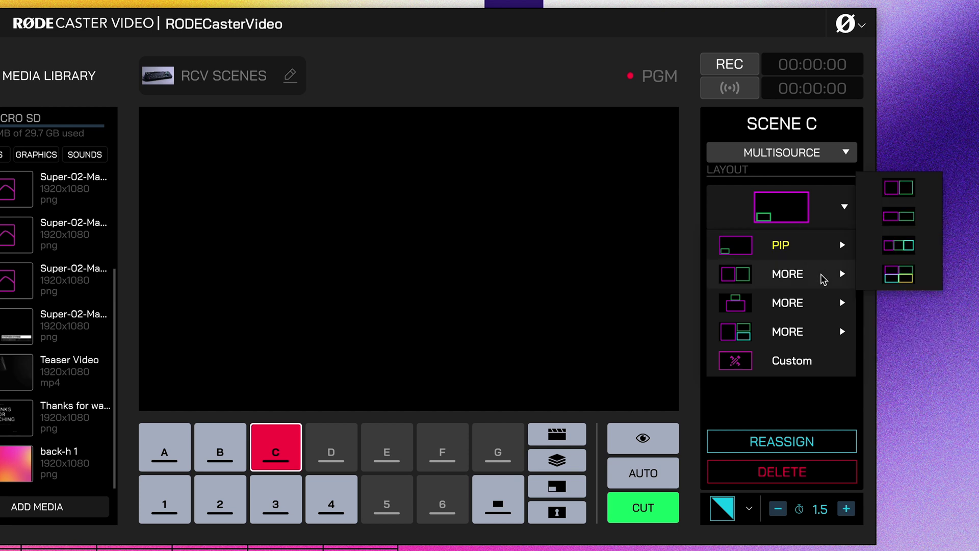
mouse_move(811, 294)
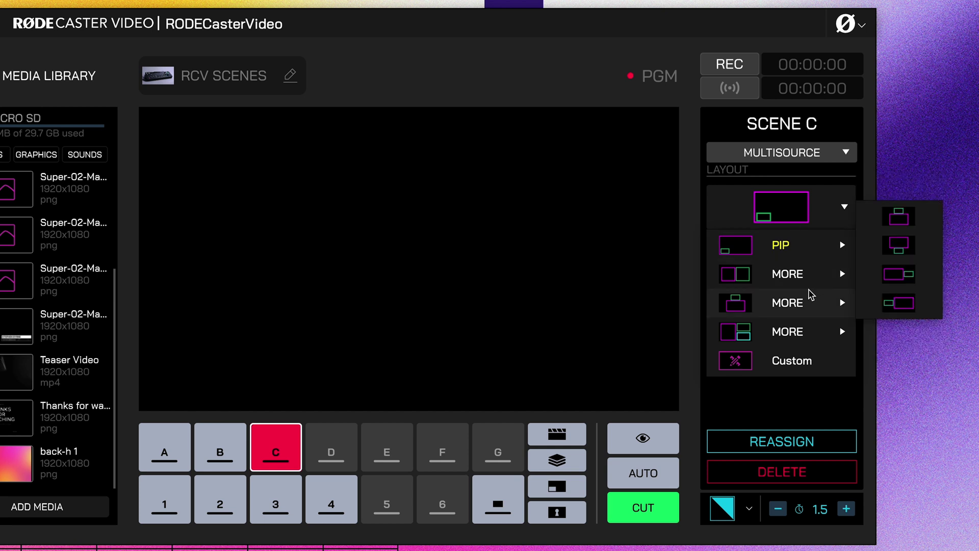
mouse_move(809, 329)
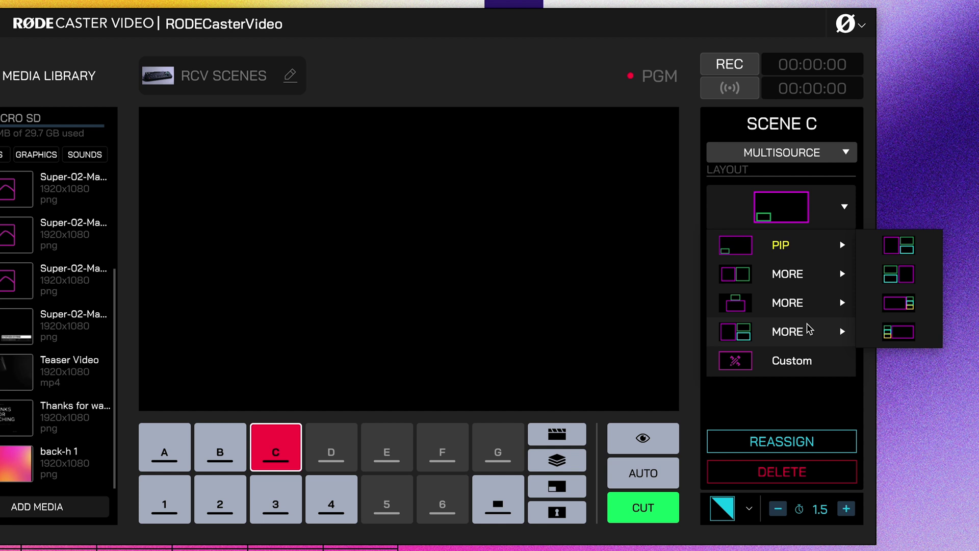
mouse_move(806, 278)
click(895, 212)
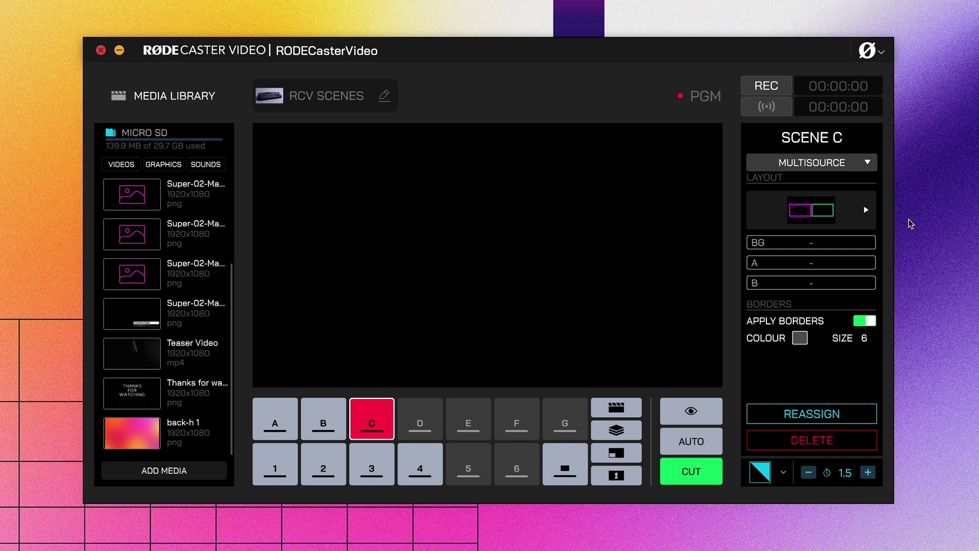
- Set the background of scene C to the back-h 1 media image
mouse_move(820, 280)
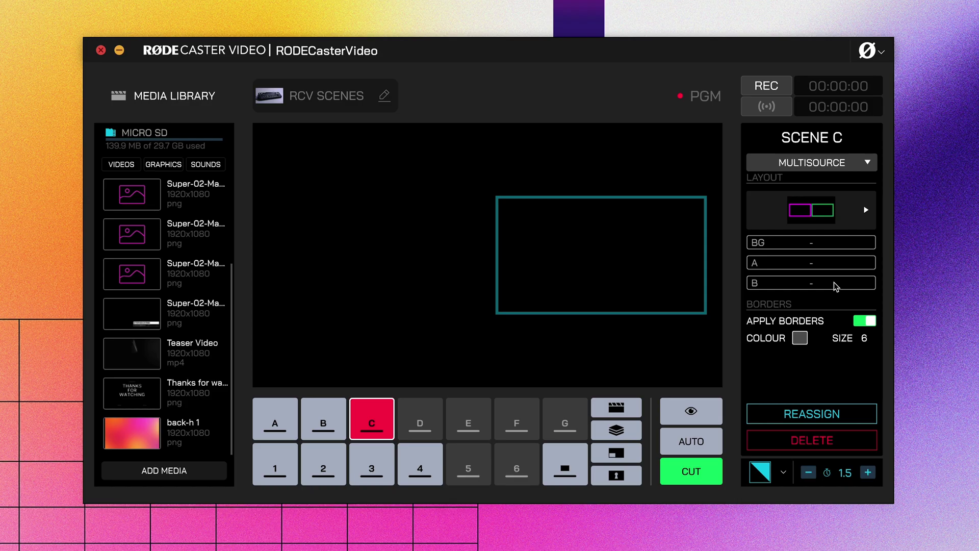
click(816, 242)
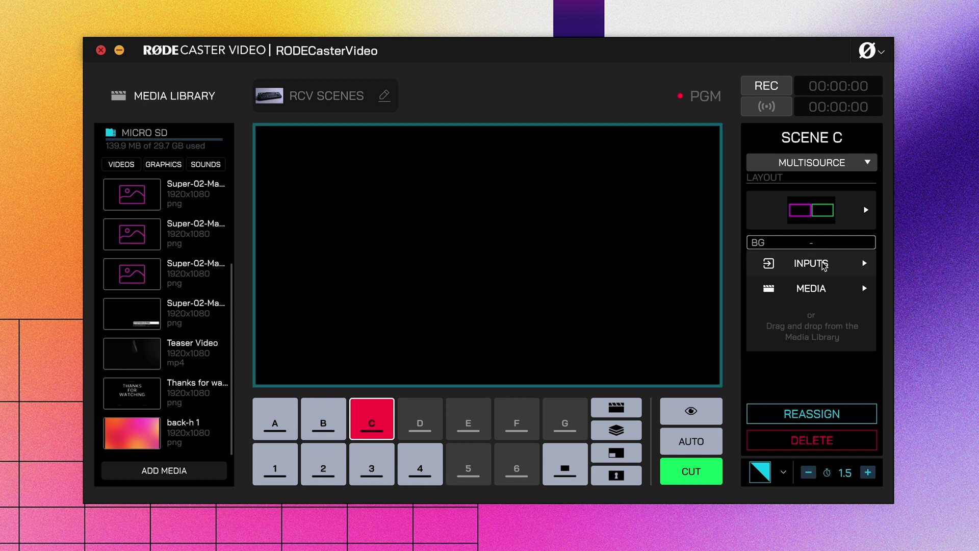
click(826, 287)
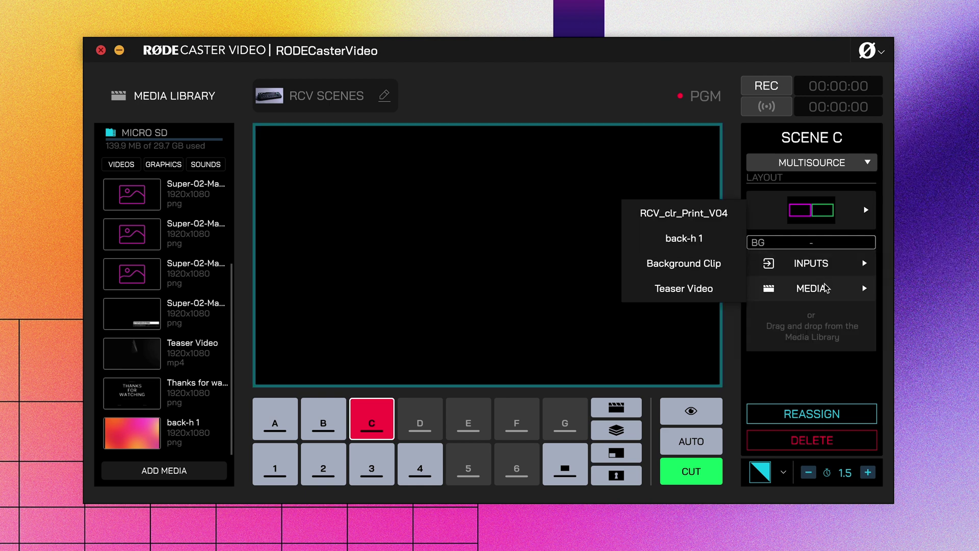
click(701, 238)
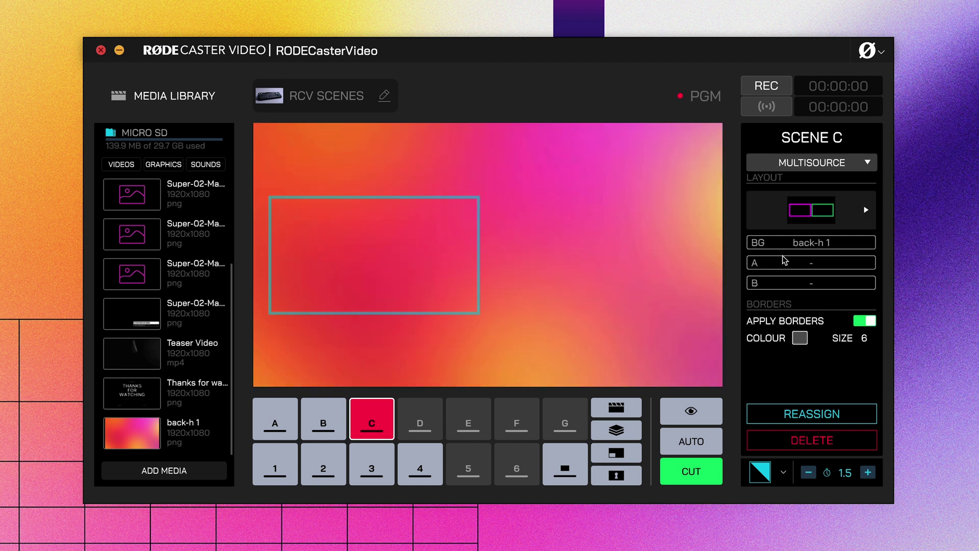
- Assign Camera 4 to source A and Camera 2 to source B in scene C
click(813, 263)
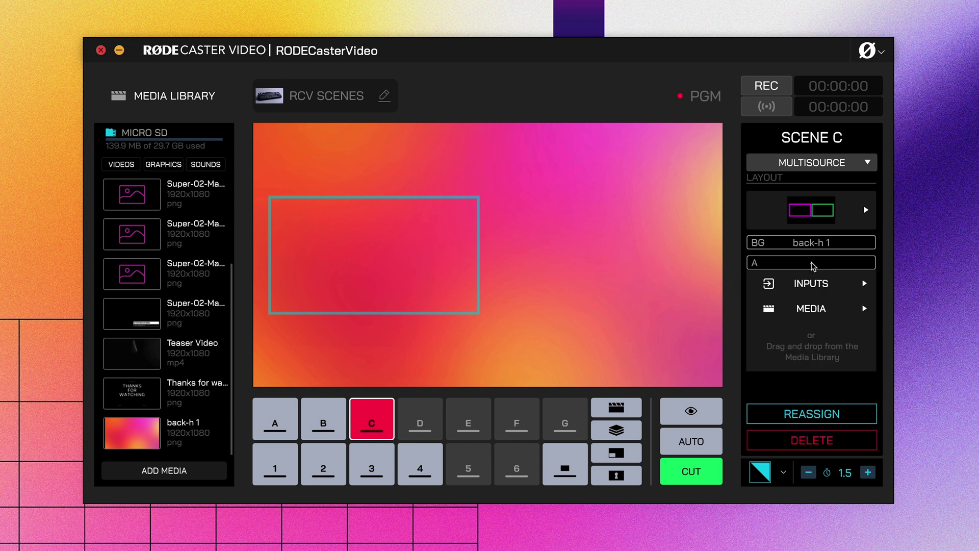
mouse_move(818, 293)
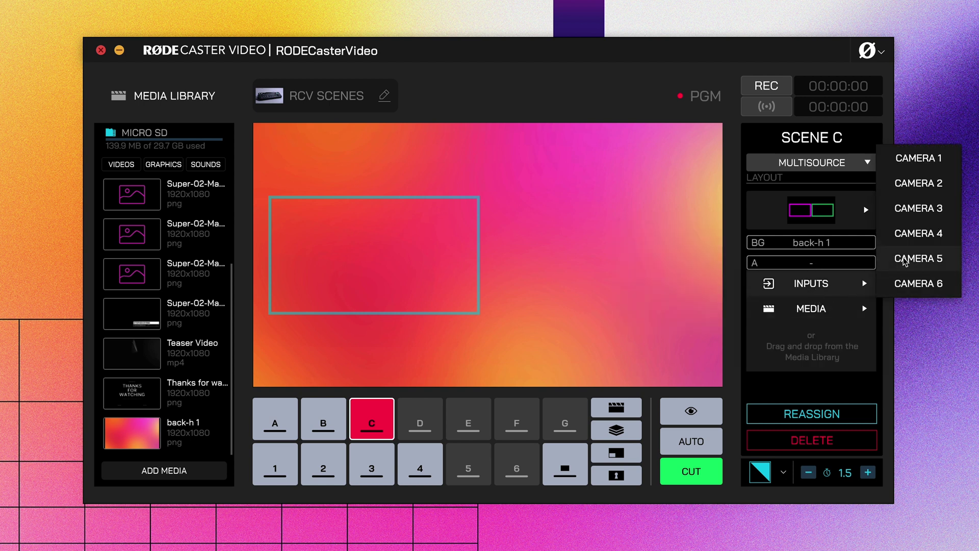
click(923, 232)
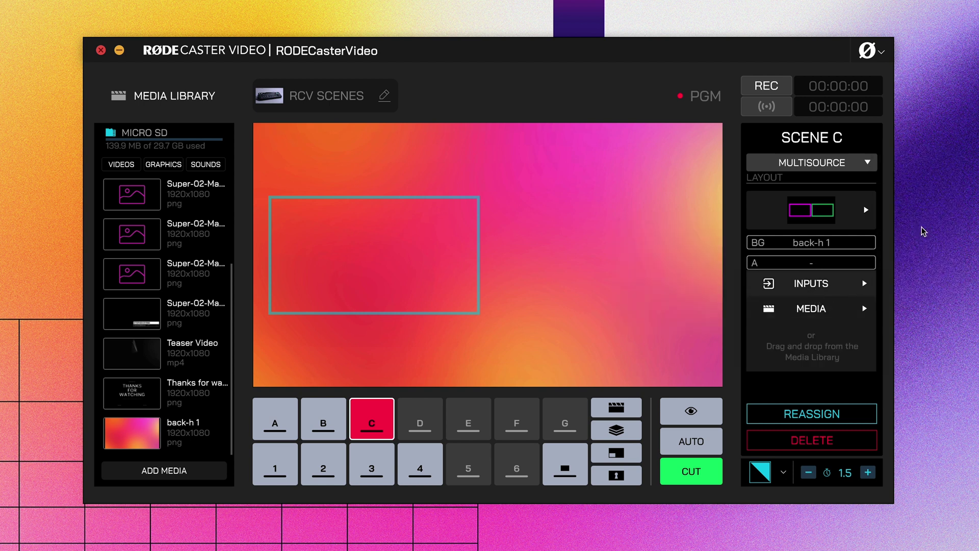
click(828, 284)
mouse_move(831, 305)
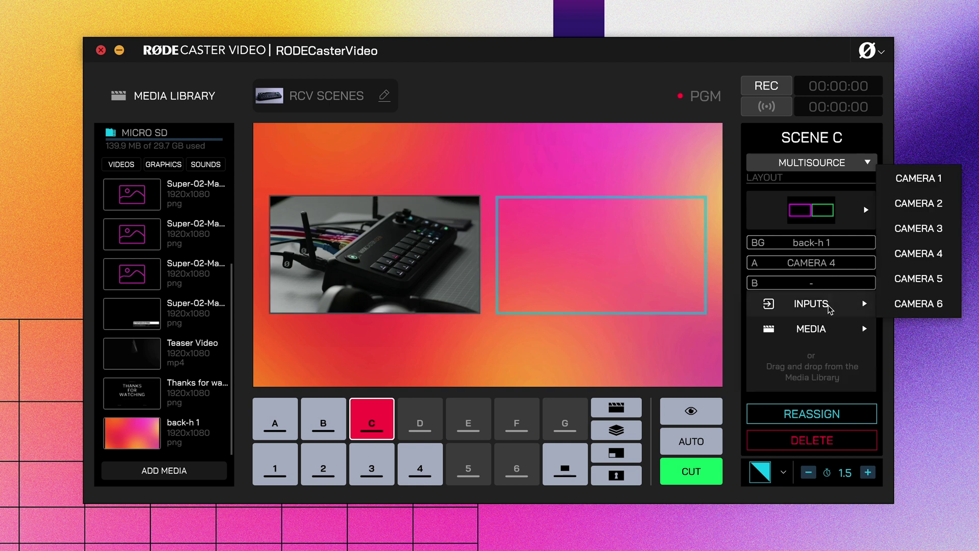
click(928, 207)
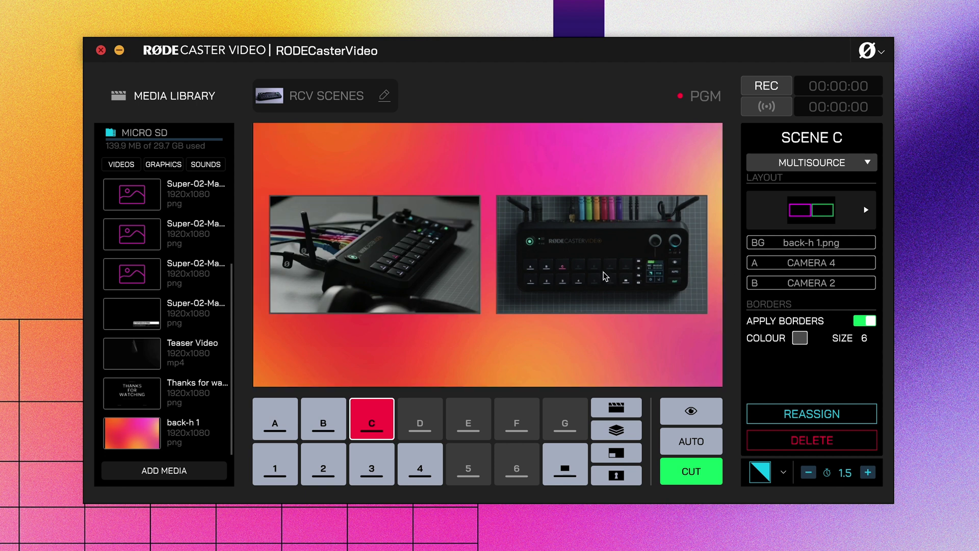
- Replace scene C's background with the RCV_clr_Print_V04 image from the media library
scroll(168, 282, up, 3)
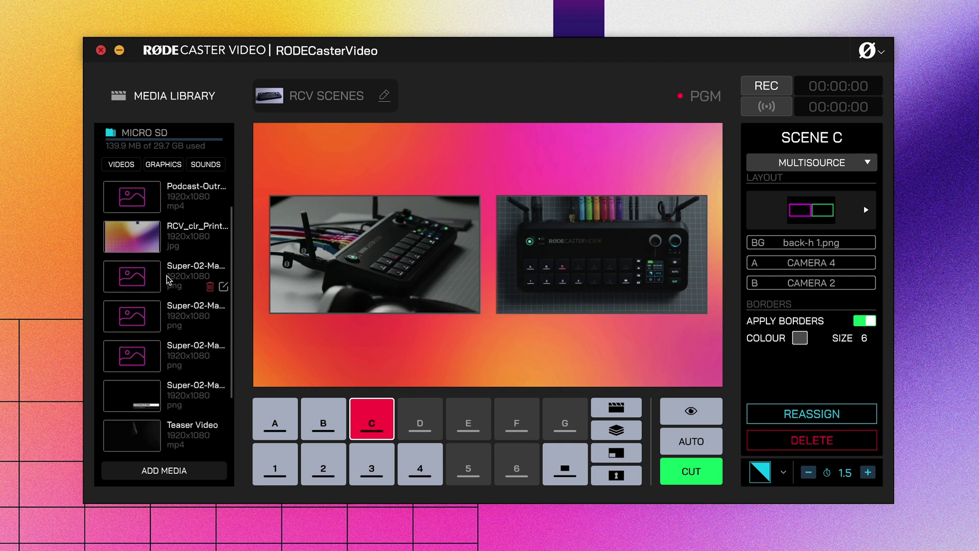
drag(141, 274, 887, 235)
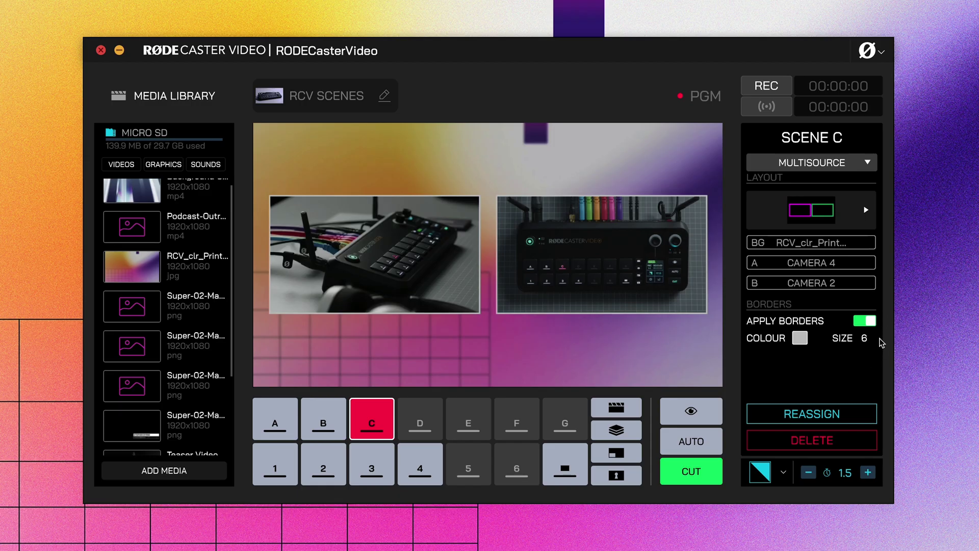
- Set the borders of scene C's camera boxes to white with a size of 12
click(803, 341)
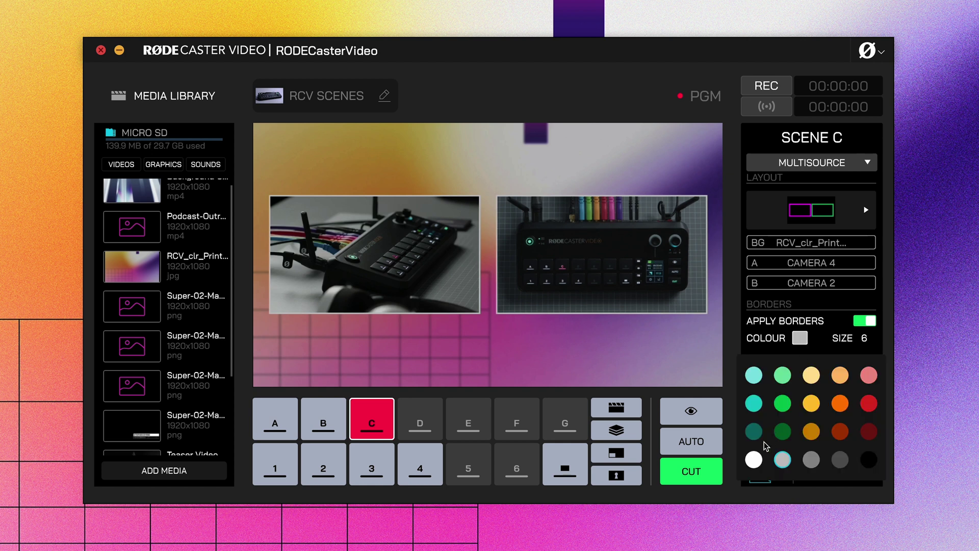
click(757, 462)
click(866, 340)
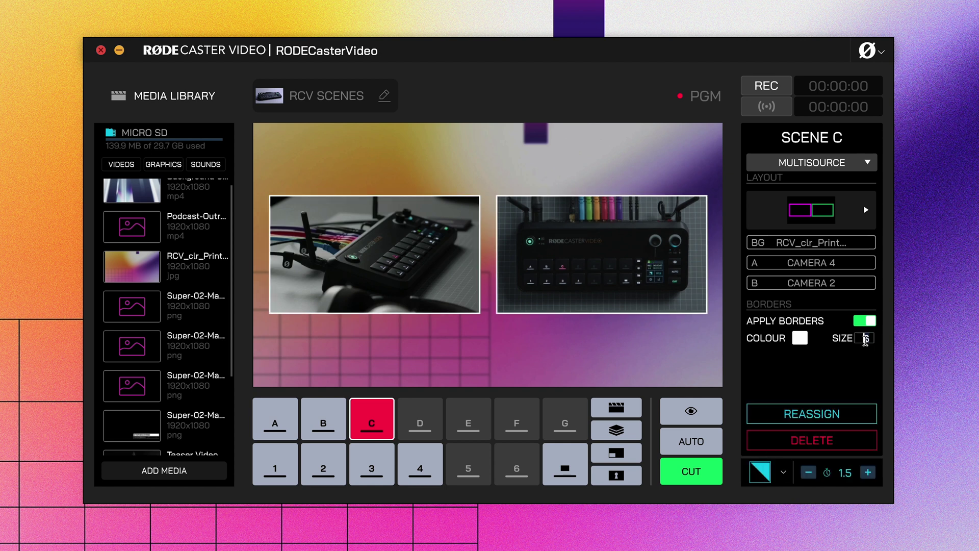
key(Caps_Lock)
text(12)
key(Return)
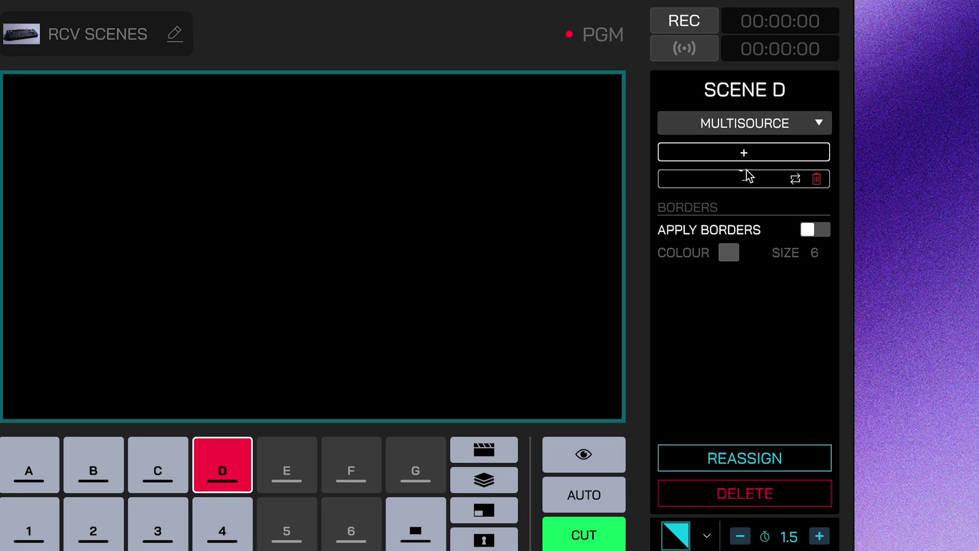
- Add a source to scene D's multisource layout and assign the Camera 4 input to it
click(743, 153)
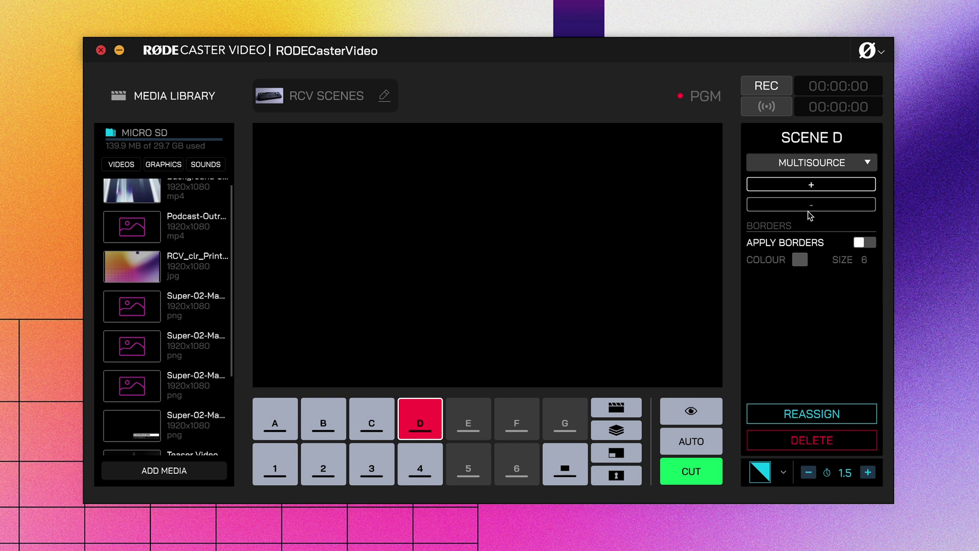
mouse_move(811, 207)
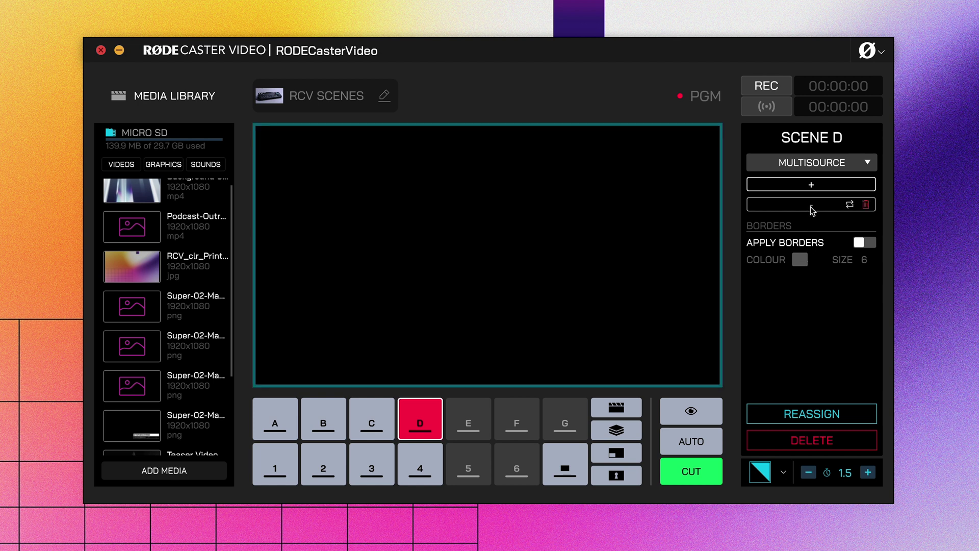
click(850, 206)
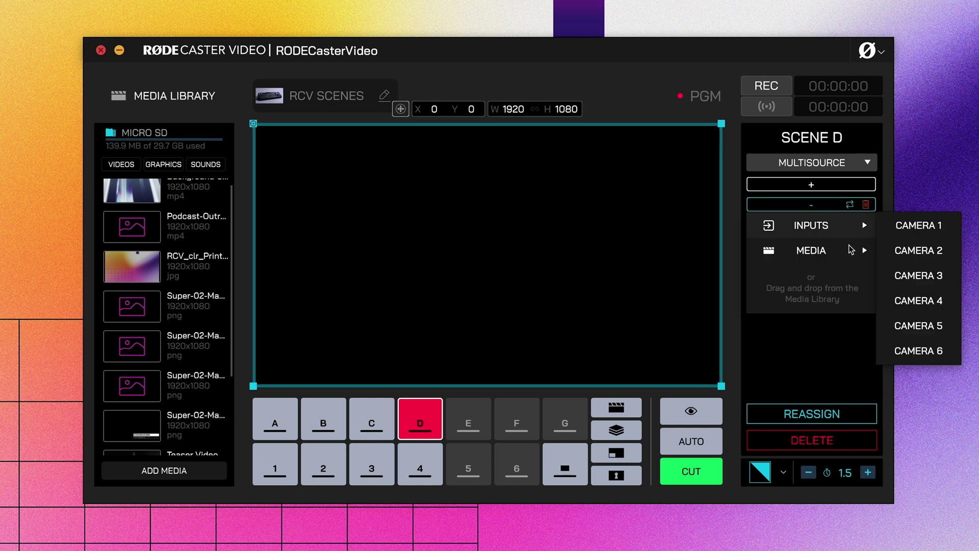
mouse_move(847, 258)
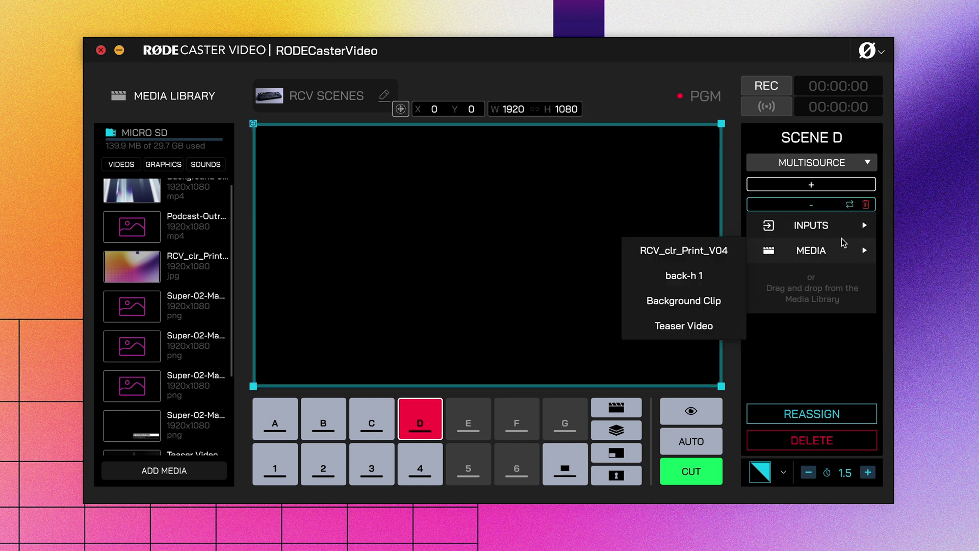
mouse_move(842, 229)
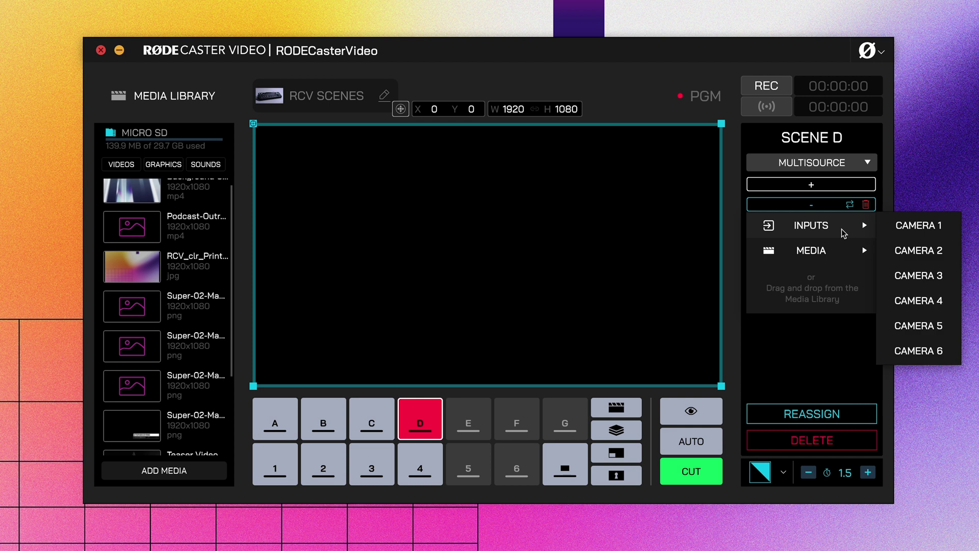
click(925, 291)
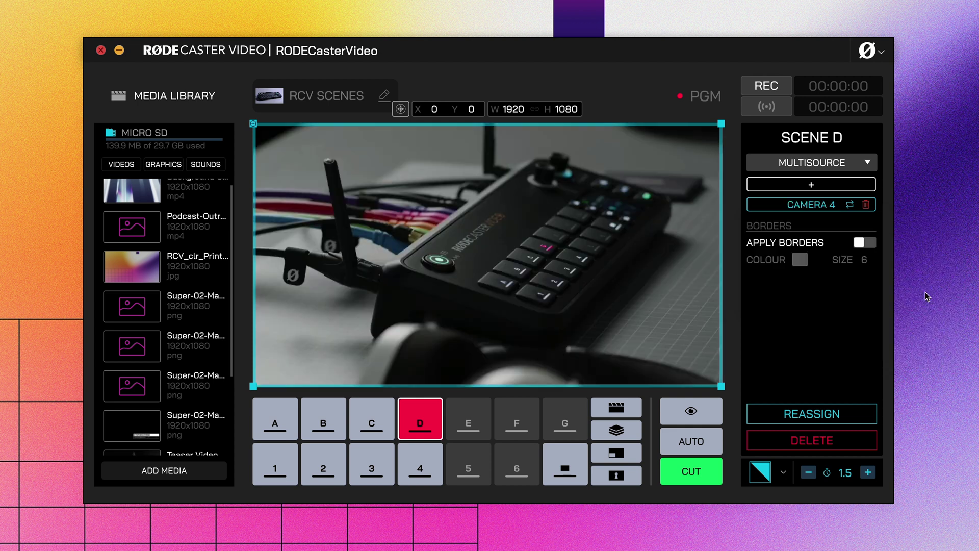
- Add the RCV_clr_Print_V04 image from the media library as a second source in scene D and move Camera 4 above it
click(817, 185)
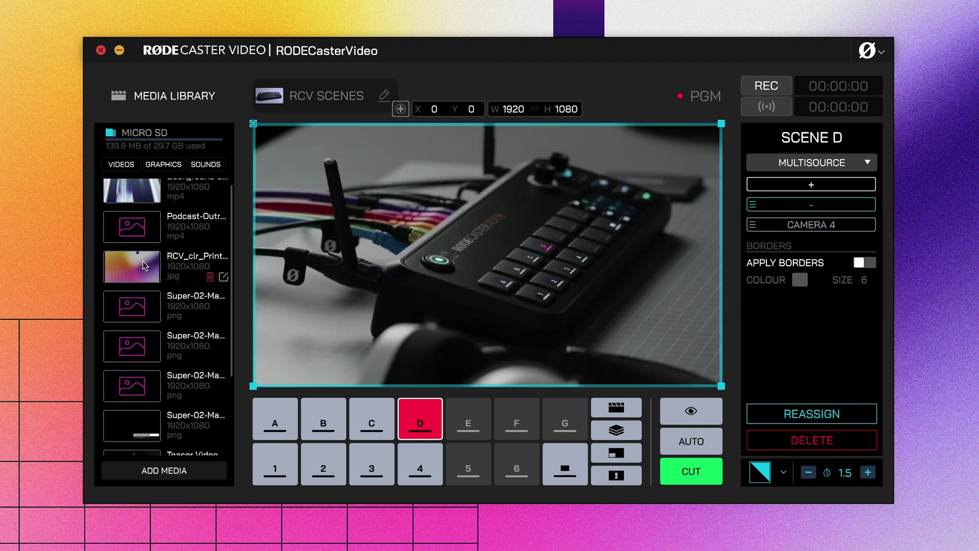
drag(143, 261, 811, 205)
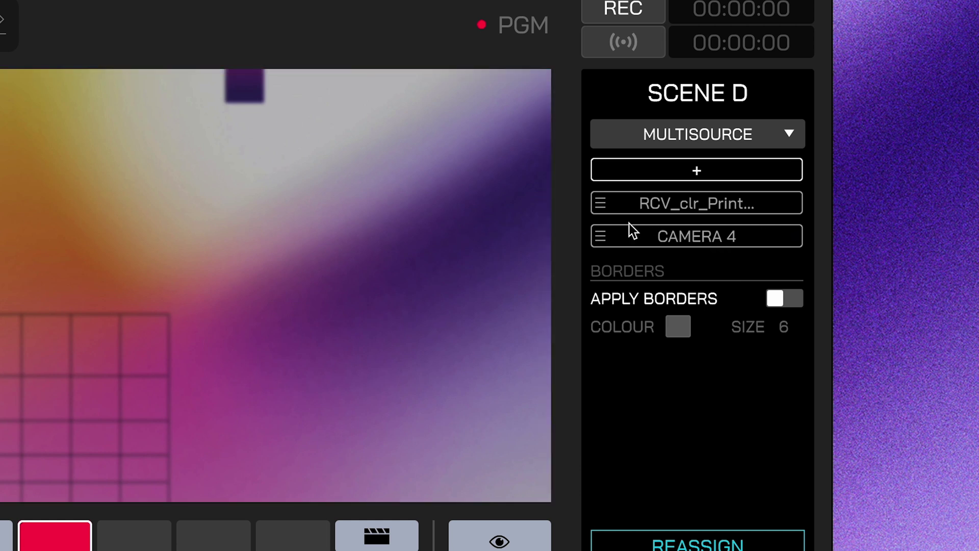
click(601, 237)
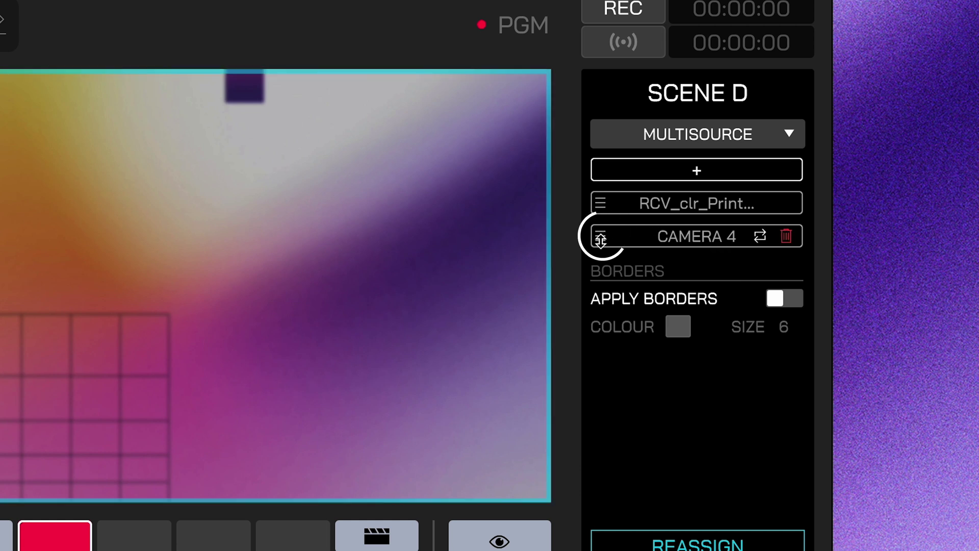
drag(601, 239, 601, 201)
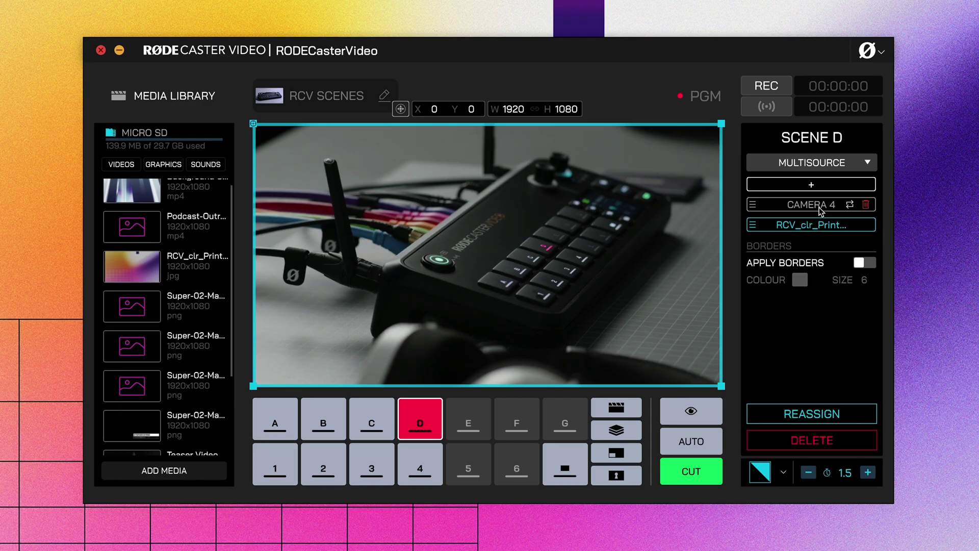
- Shrink the Camera 4 source to about 1357 × 763 and place it near the frame's centre at about X 271, Y 158
click(820, 207)
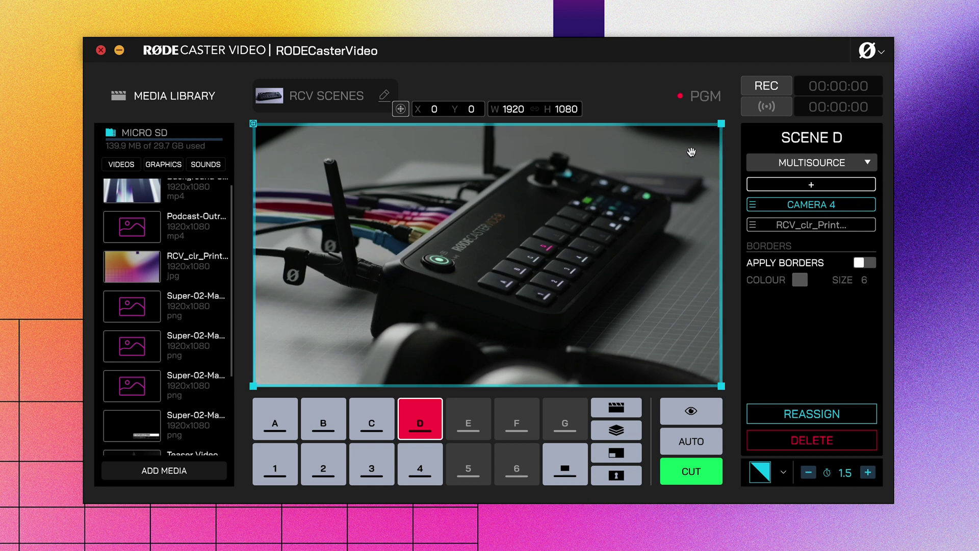
drag(721, 124, 531, 260)
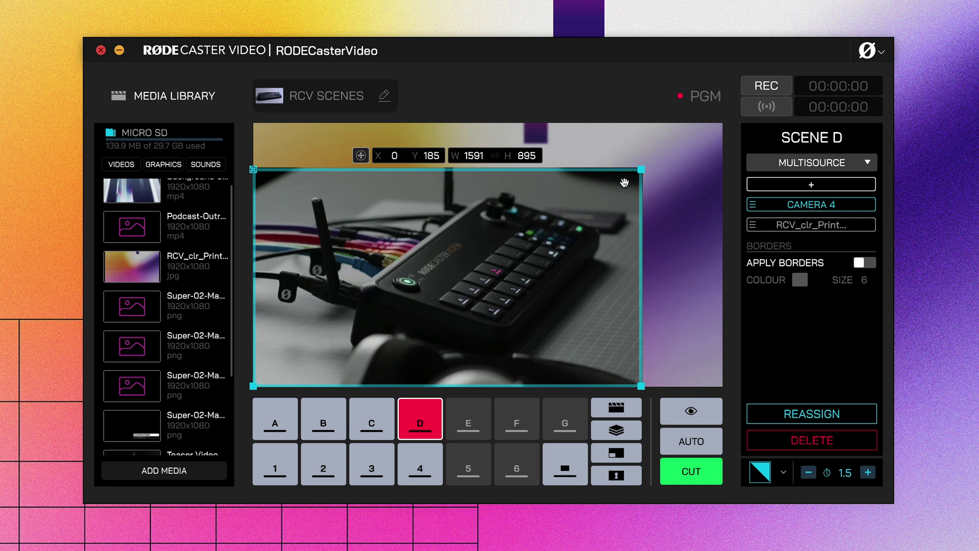
drag(641, 171, 586, 204)
drag(420, 297, 493, 264)
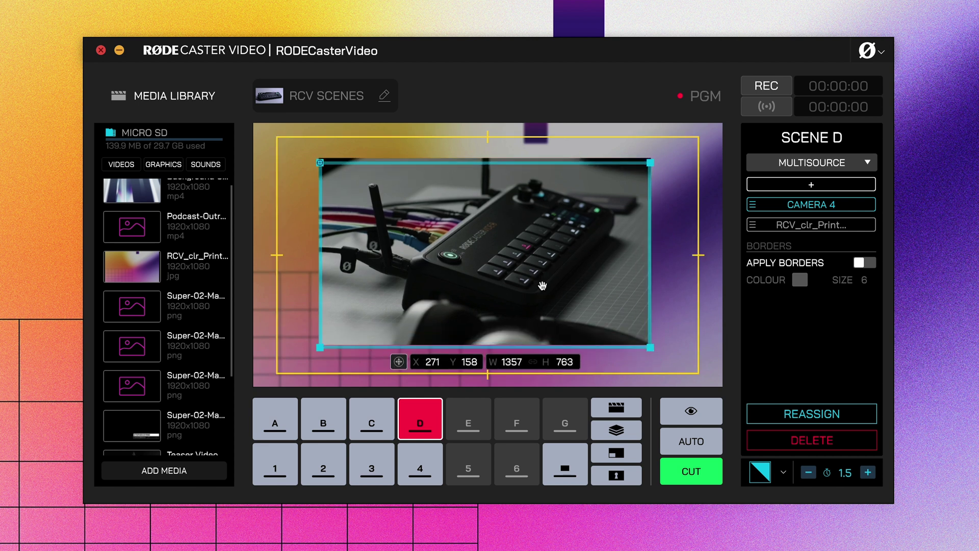
- Add Camera 2 as a third source in scene D and shrink it to about 762 × 428 in the frame's lower-right corner
click(816, 185)
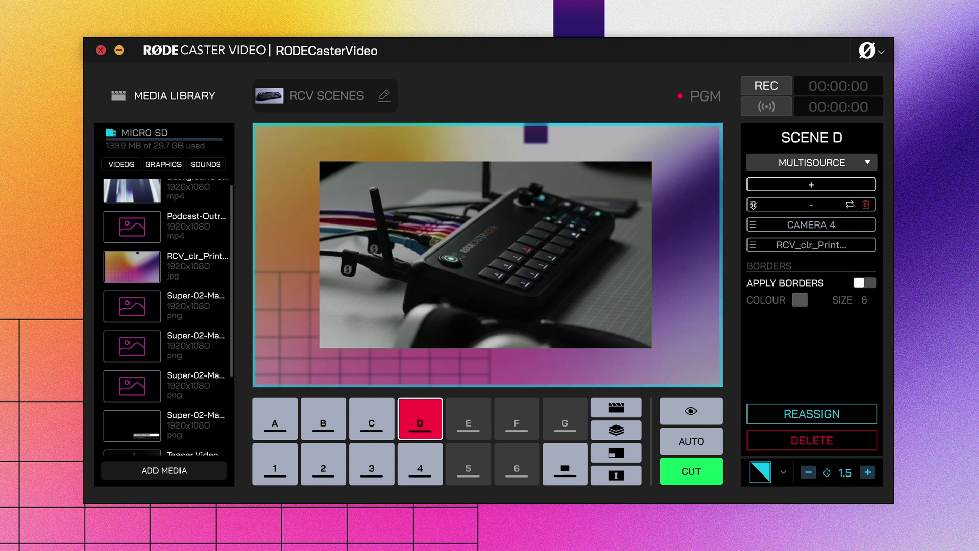
click(848, 204)
mouse_move(862, 225)
click(914, 247)
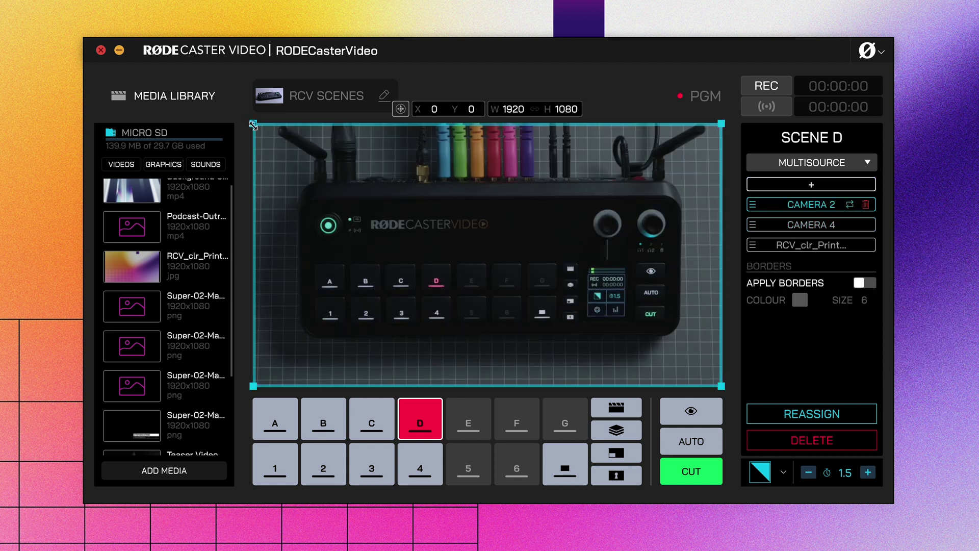
drag(355, 180, 535, 282)
drag(586, 326, 572, 315)
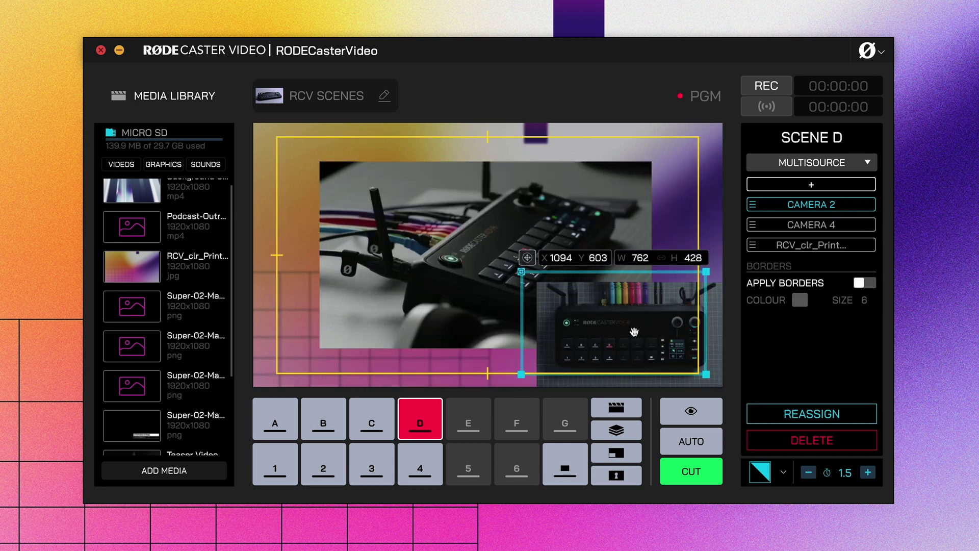
- Move Camera 4 to the frame's upper-left area at about X 58, Y 41, and set its width to 1200 and height to 700
click(831, 224)
drag(370, 193, 369, 174)
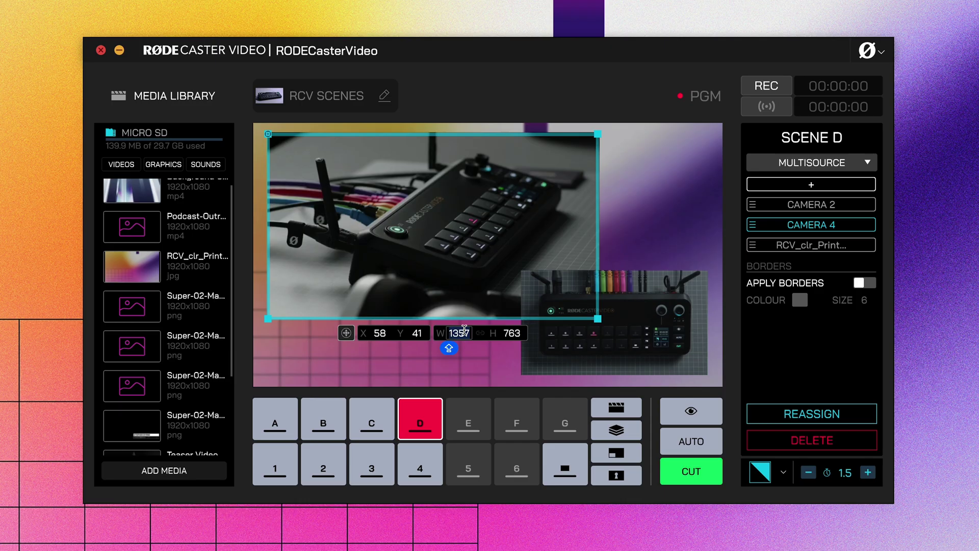
double_click(454, 263)
text(1200)
key(Return)
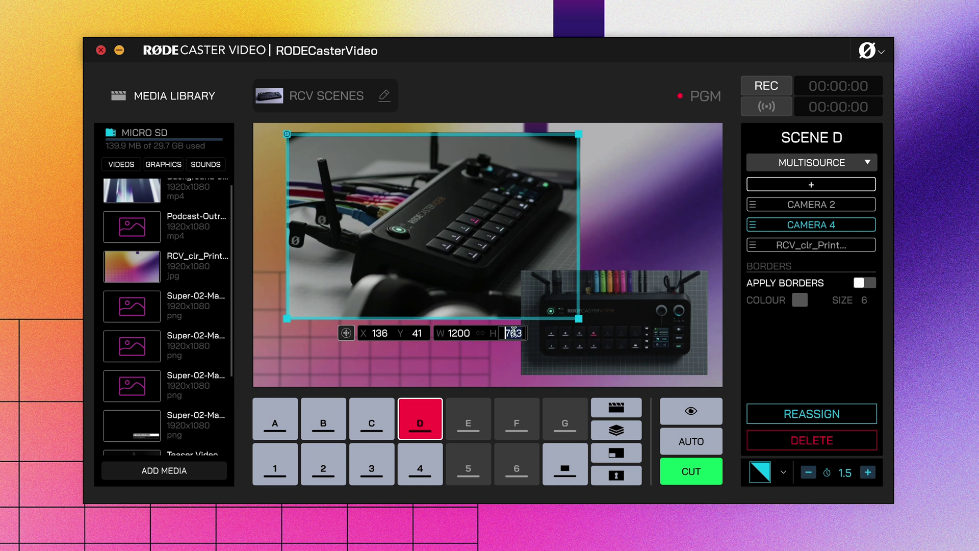
text(700)
key(Return)
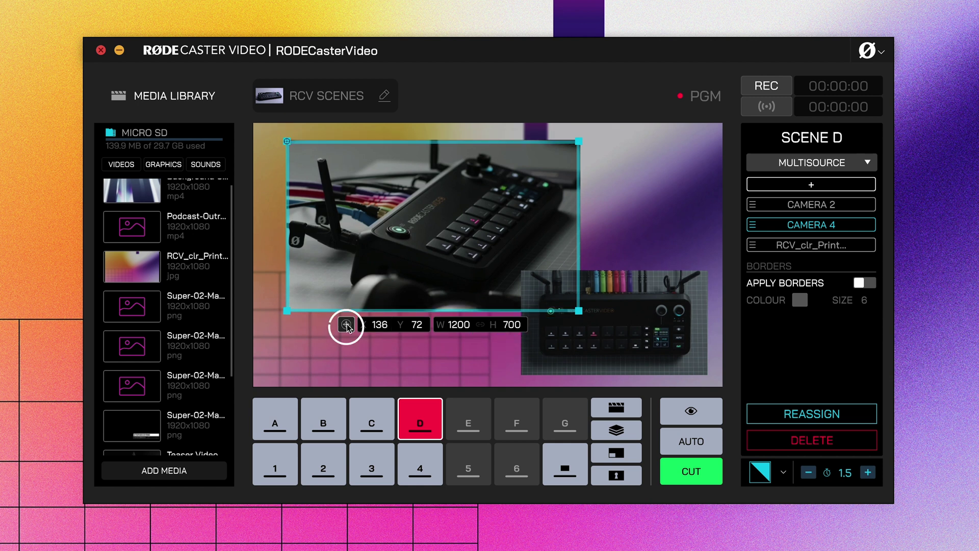
drag(288, 309, 349, 284)
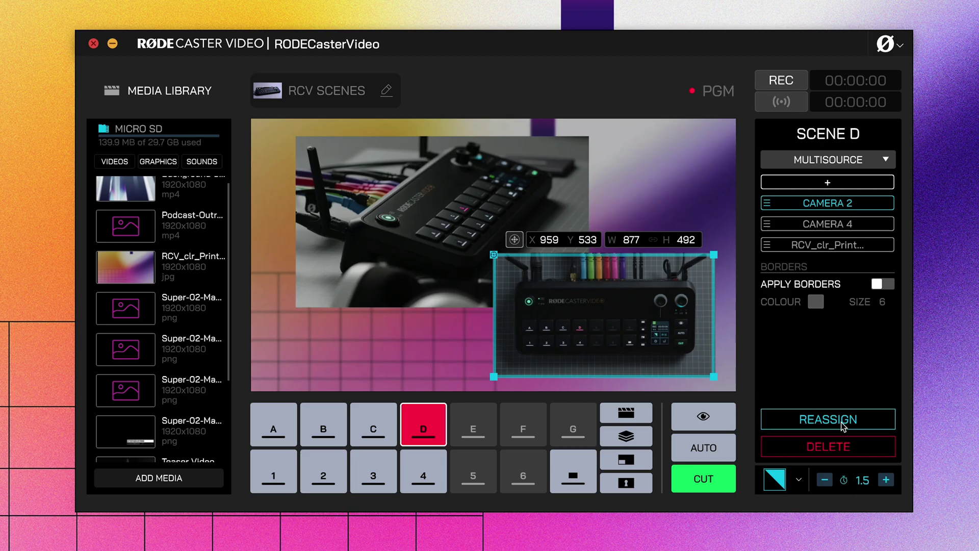
- Reassign scene D to scene button F
click(842, 424)
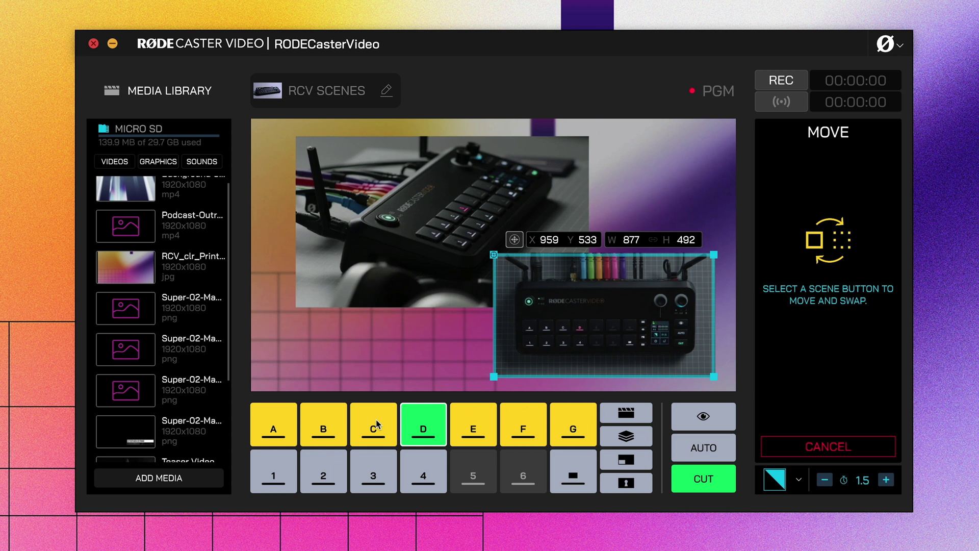
click(515, 428)
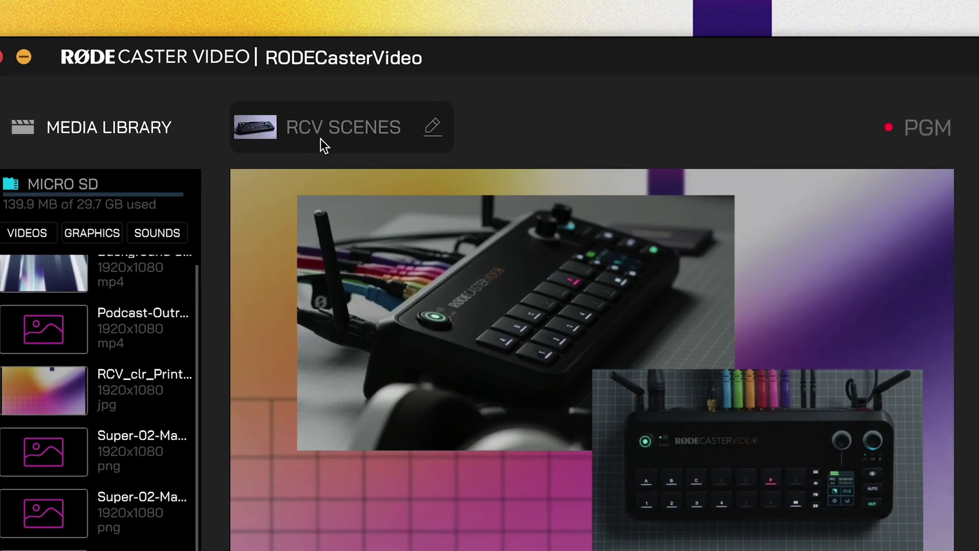
- Open the settings of the RCV SCENES show
click(323, 145)
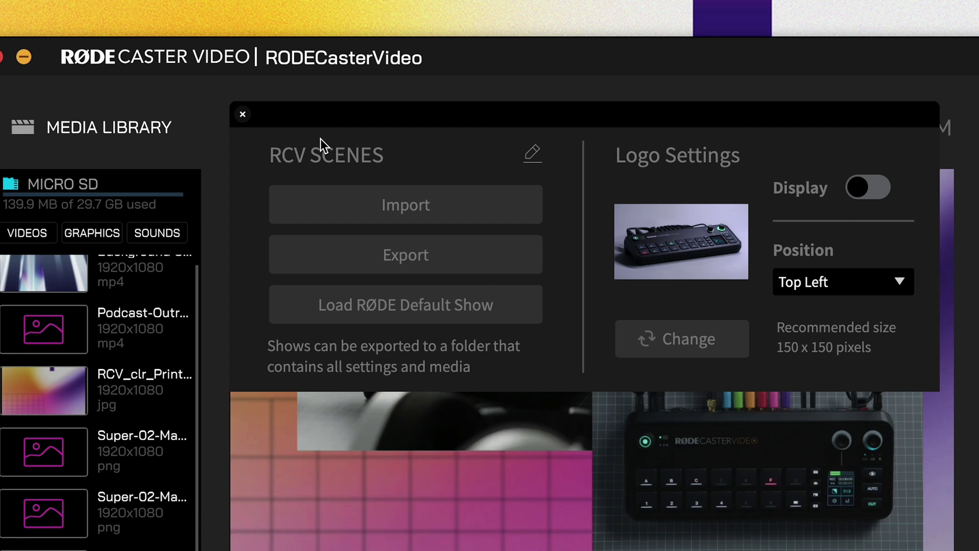